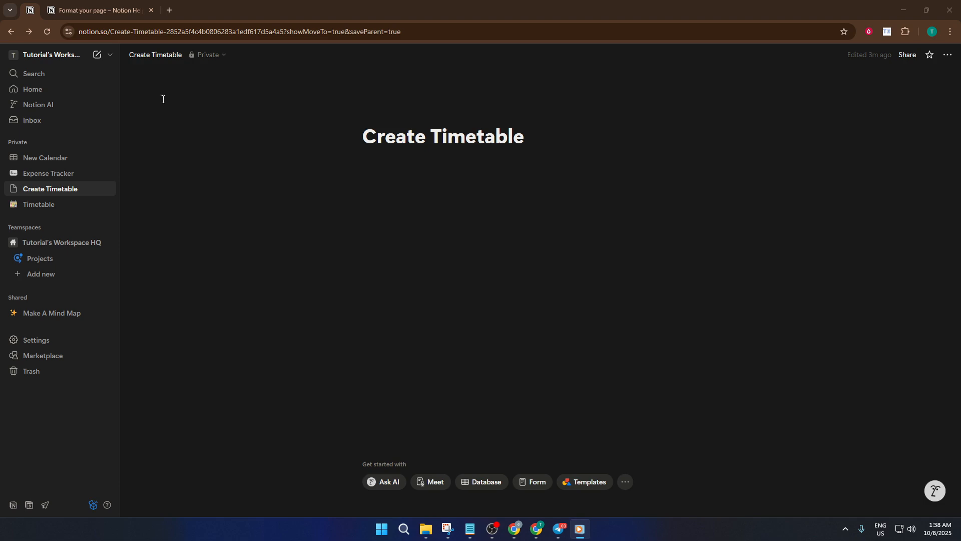
# Open the template marketplace and look through the featured templates
pyautogui.click(111, 56)
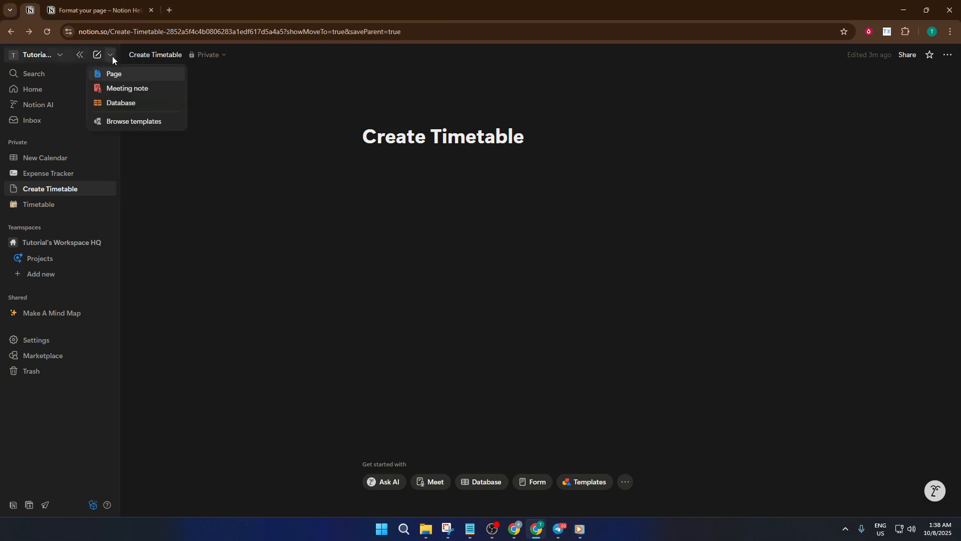
pyautogui.click(136, 123)
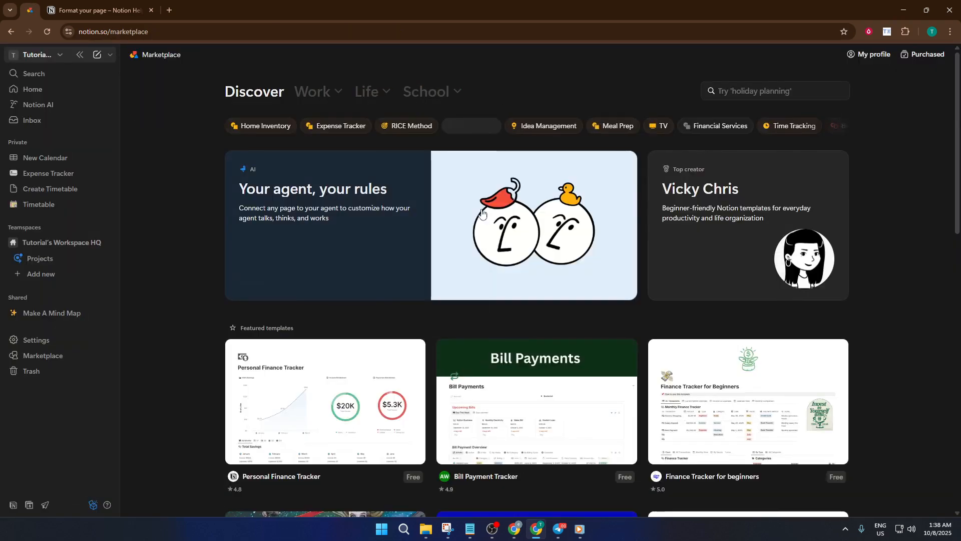
pyautogui.scroll(-9, 841, 190)
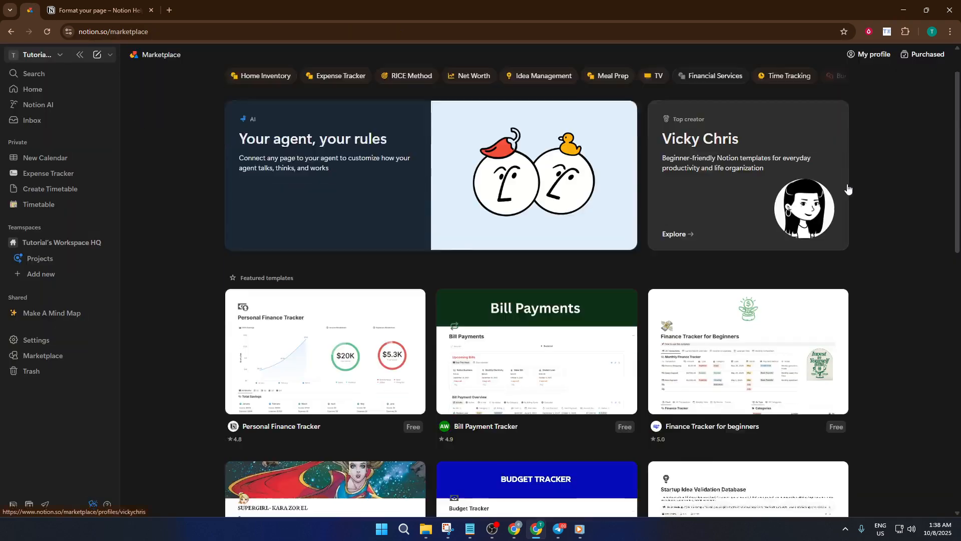
pyautogui.scroll(-5, 849, 200)
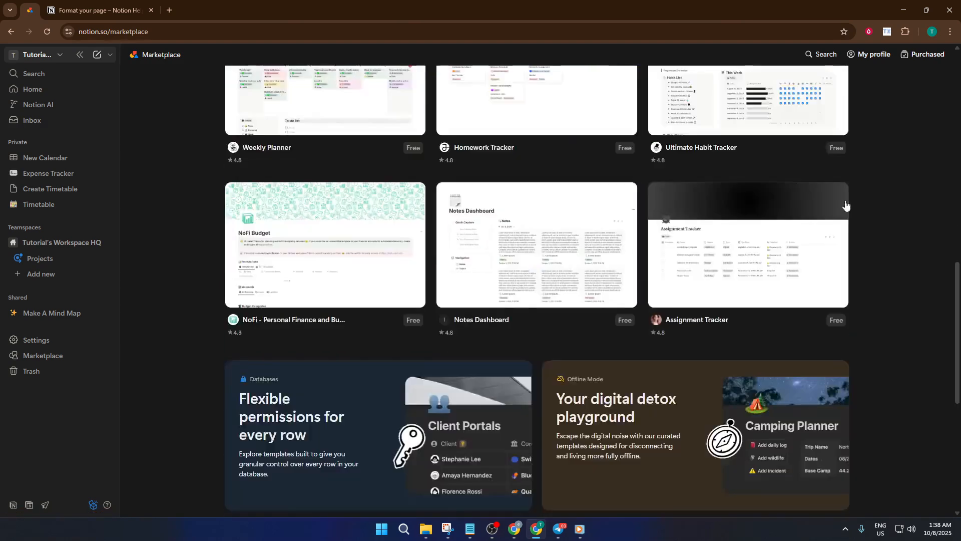
pyautogui.scroll(7, 841, 210)
pyautogui.scroll(7, 836, 215)
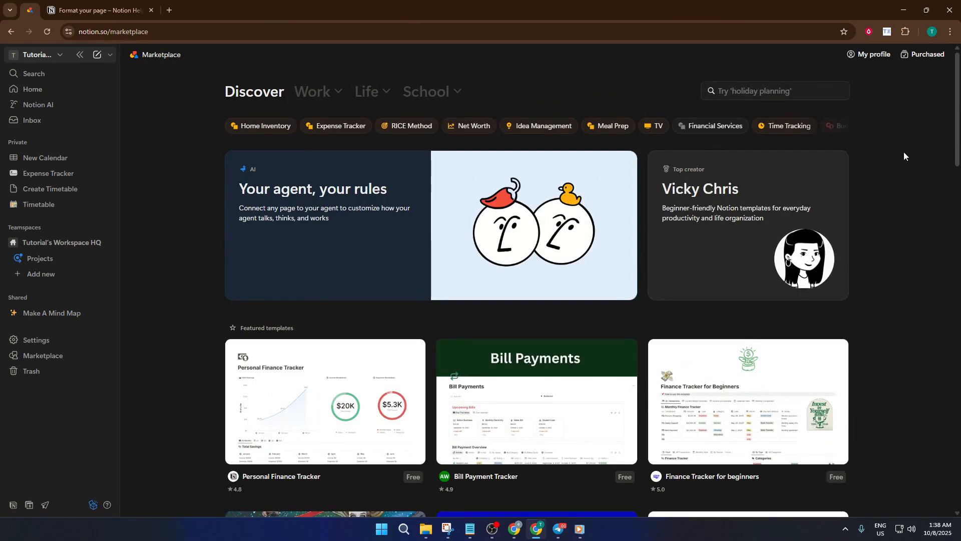
# Search the marketplace for "Timetable" and open the free Time Table template by Digital Goods Haven
pyautogui.click(766, 95)
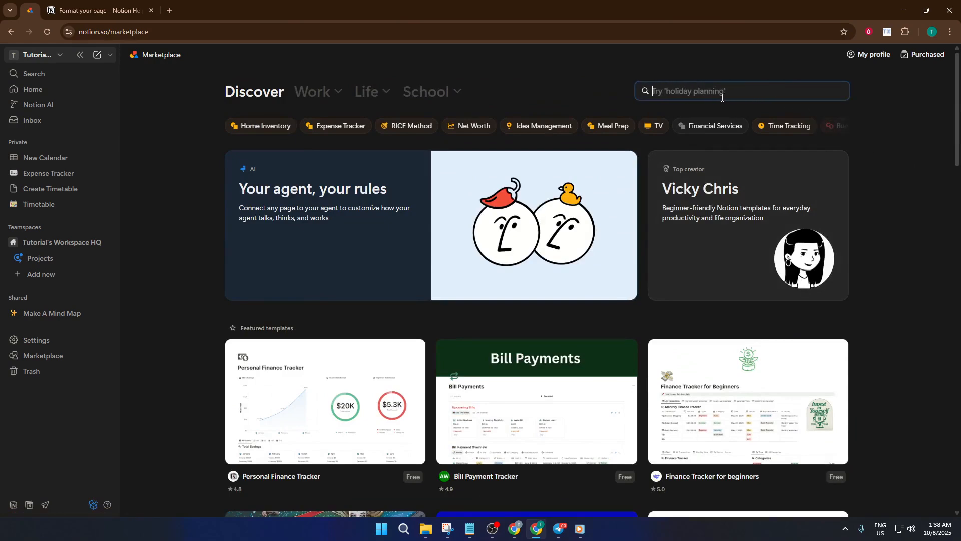
pyautogui.click(110, 55)
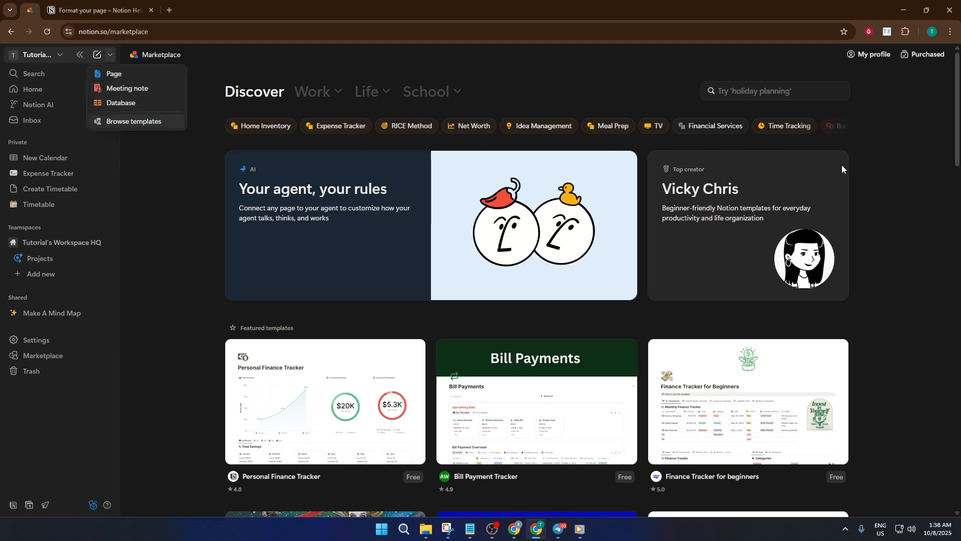
pyautogui.click(879, 163)
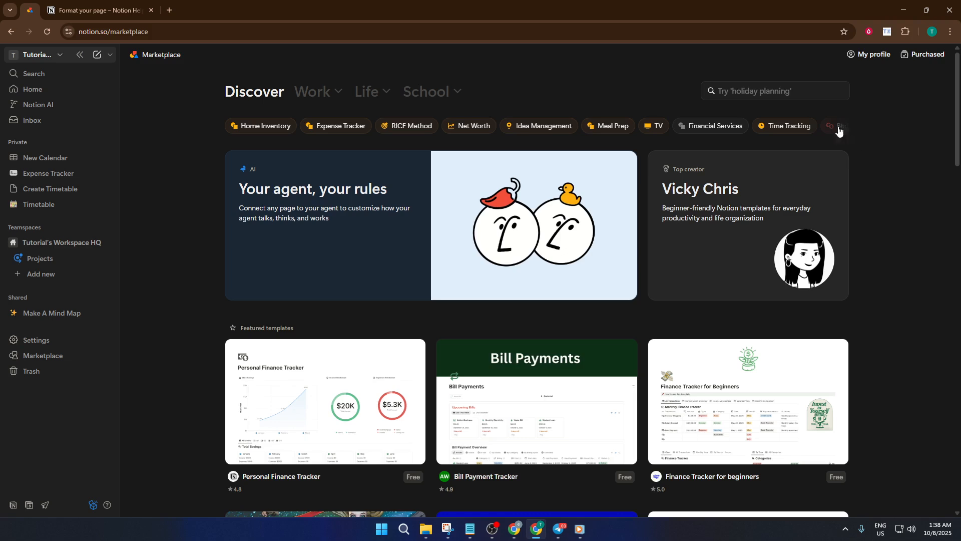
pyautogui.click(787, 92)
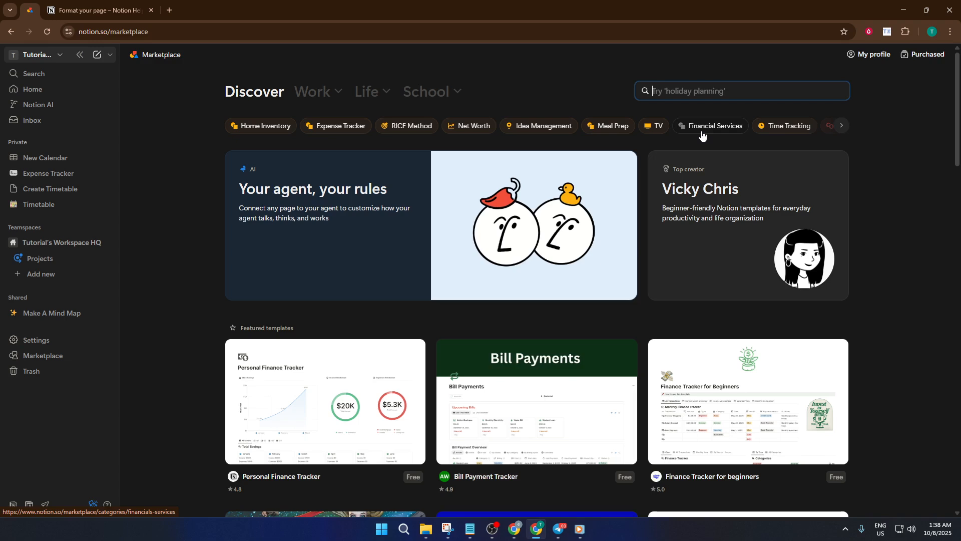
pyautogui.write('Timetable')
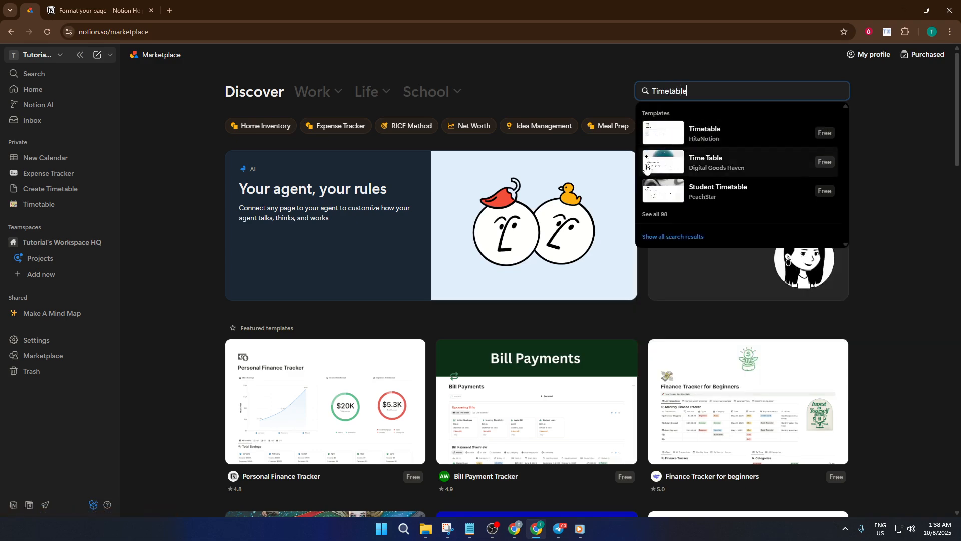
pyautogui.click(728, 171)
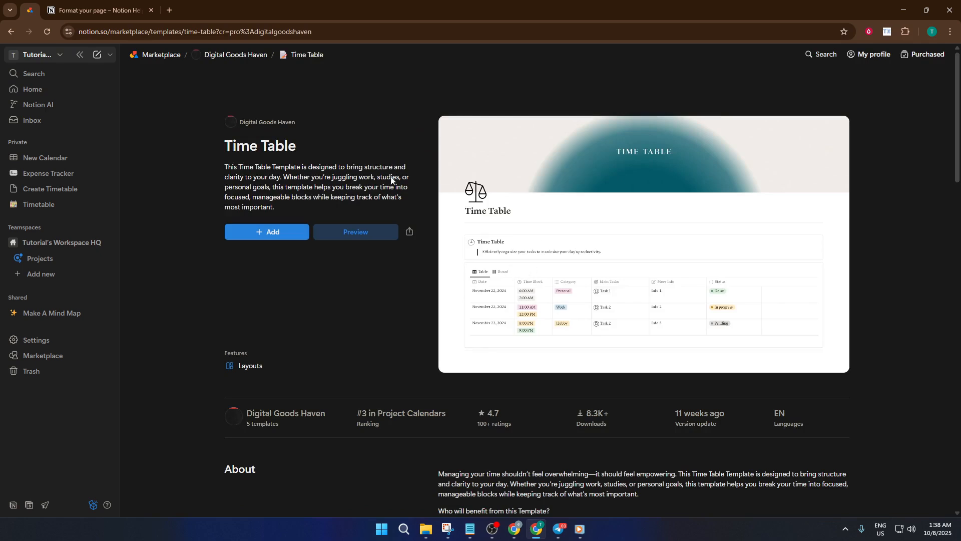
# Add the Time Table template to the private pages of the workspace and open the added page
pyautogui.click(287, 237)
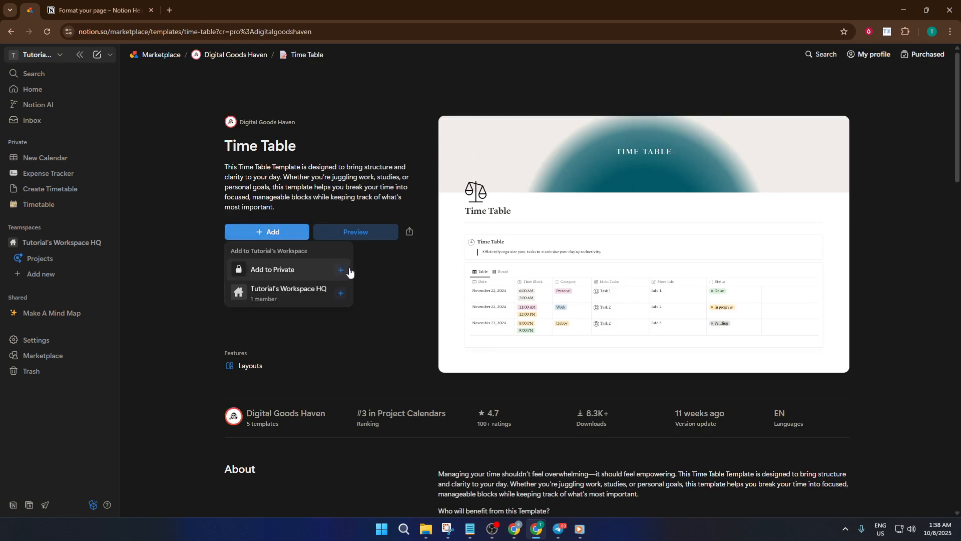
pyautogui.click(281, 278)
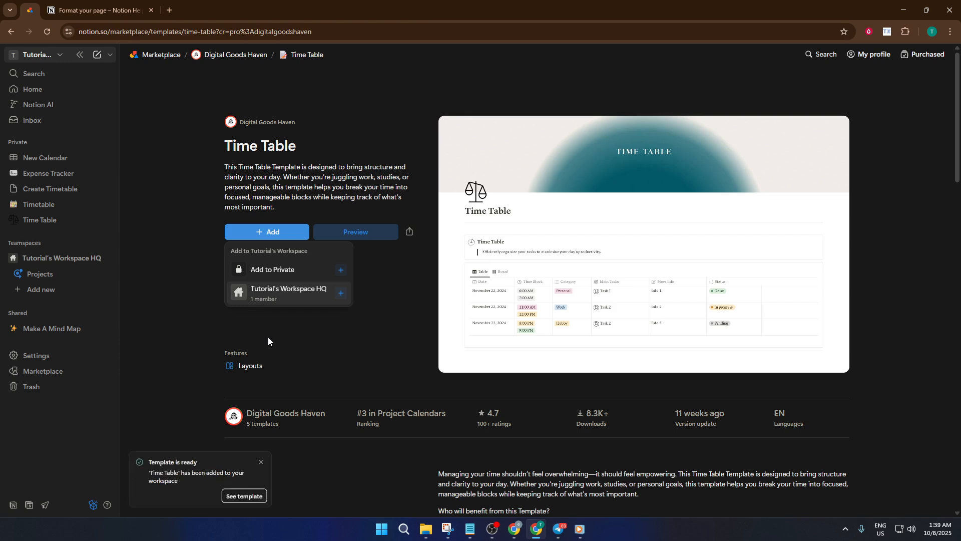
pyautogui.click(256, 501)
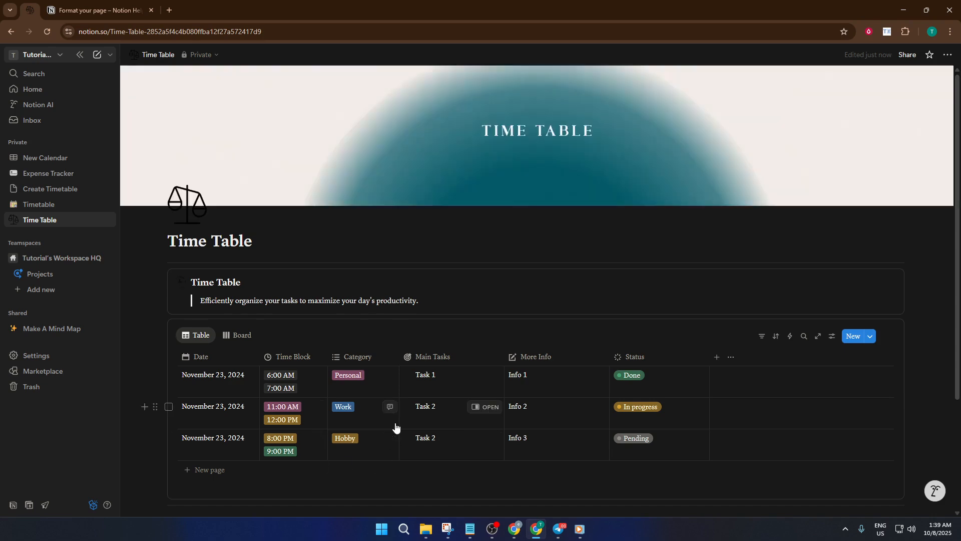
# Rename the main task in the first timetable row, 6:00 AM to 7:00 AM, as "New Project"
pyautogui.scroll(-1, 396, 427)
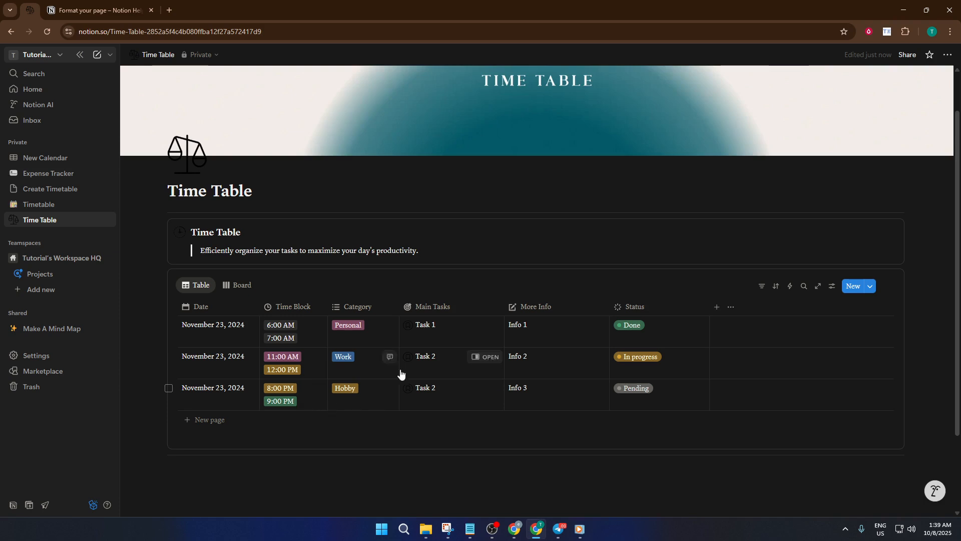
pyautogui.click(449, 332)
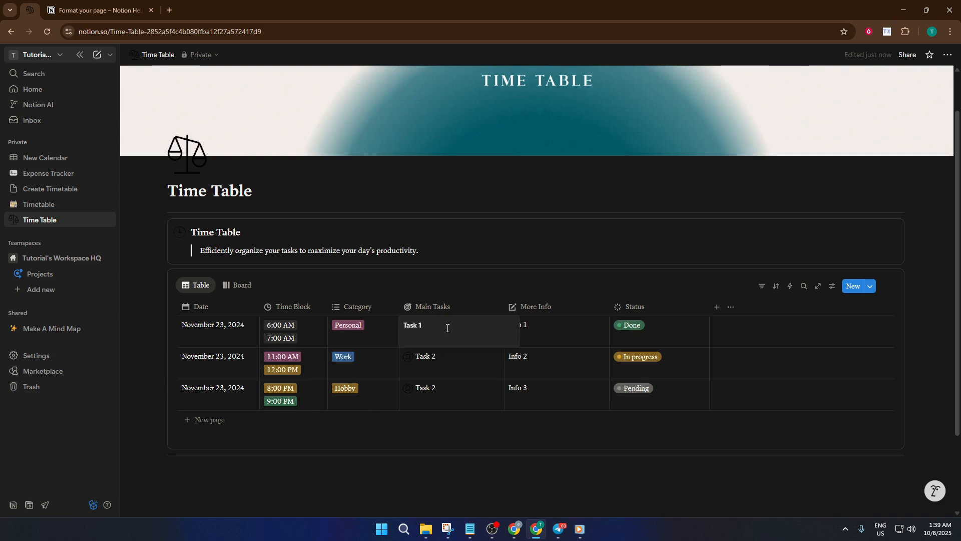
pyautogui.hotkey('ctrl', 'a')
pyautogui.write('M')
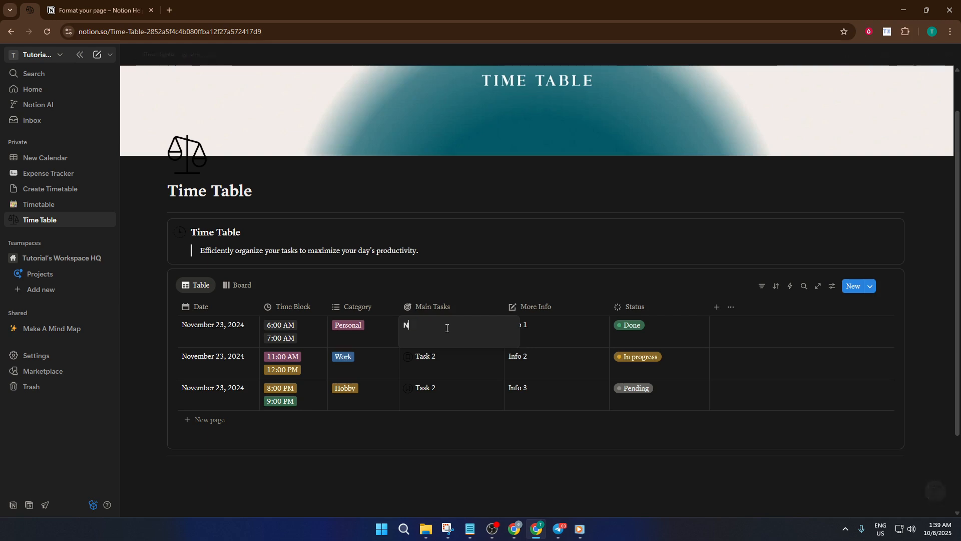
pyautogui.press('BackSpace')
pyautogui.write('New Project')
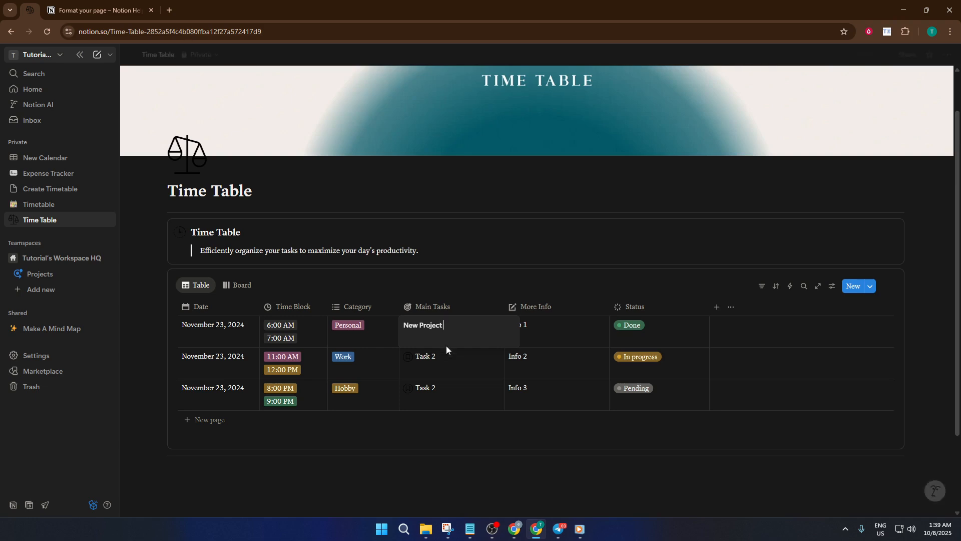
pyautogui.press('Escape')
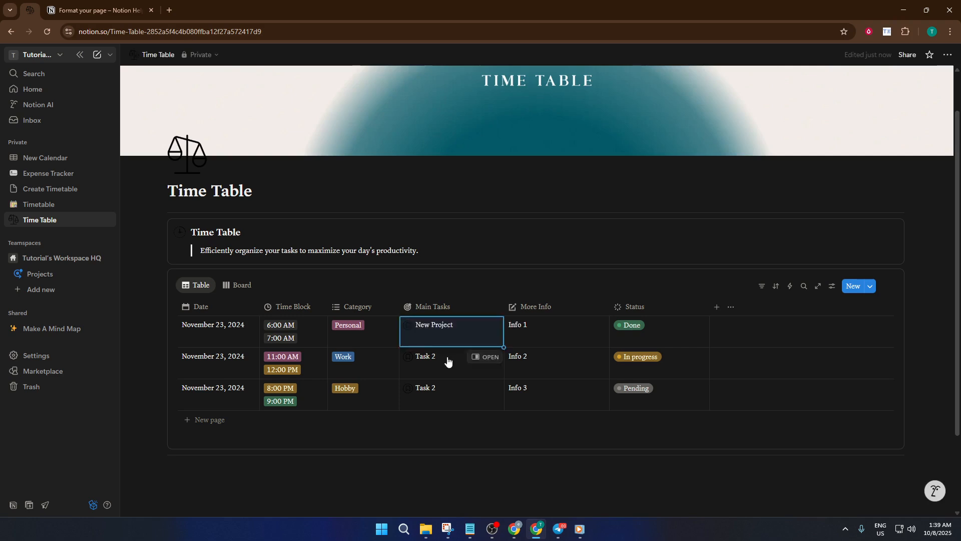
# Rename the main task in the second timetable row, the Work category, as "Editing Short form Videos"
pyautogui.click(447, 356)
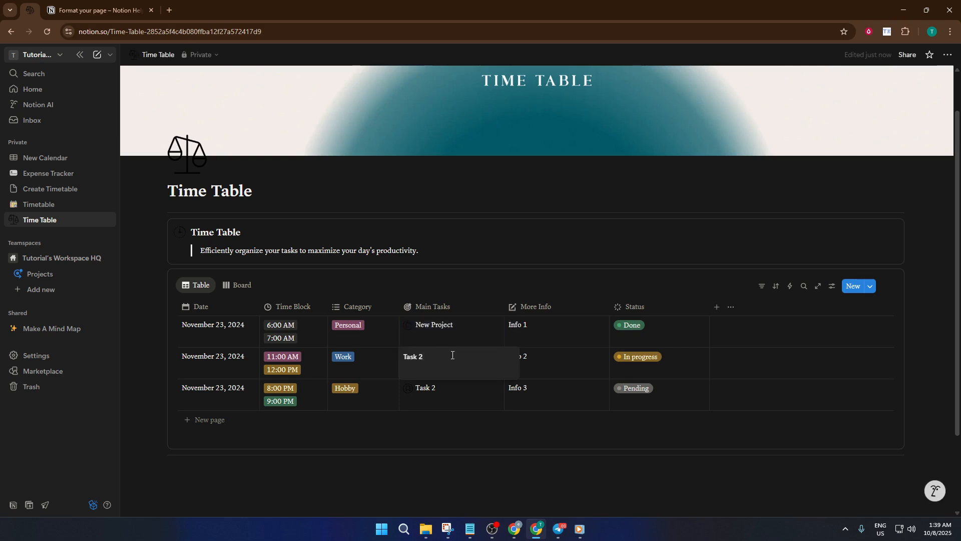
pyautogui.hotkey('ctrl', 'a')
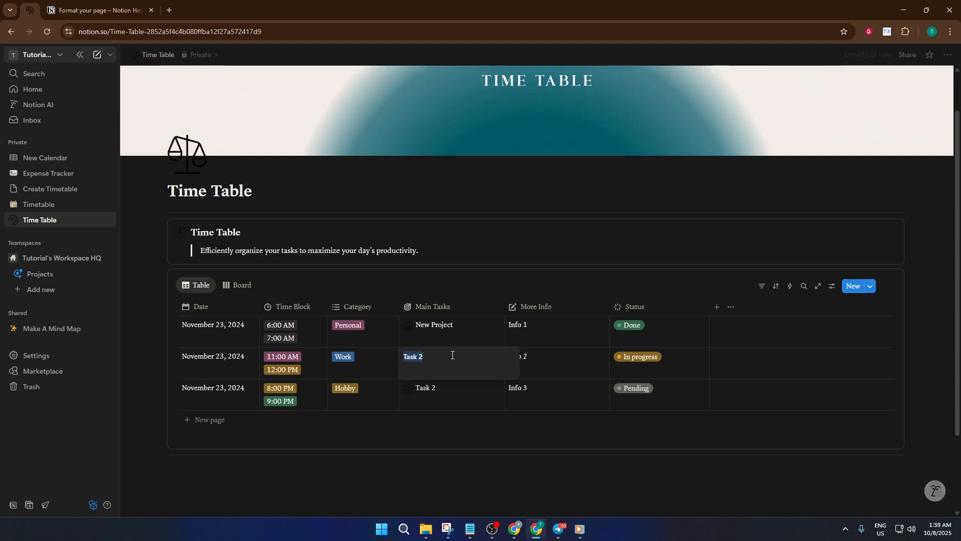
pyautogui.write('Editing')
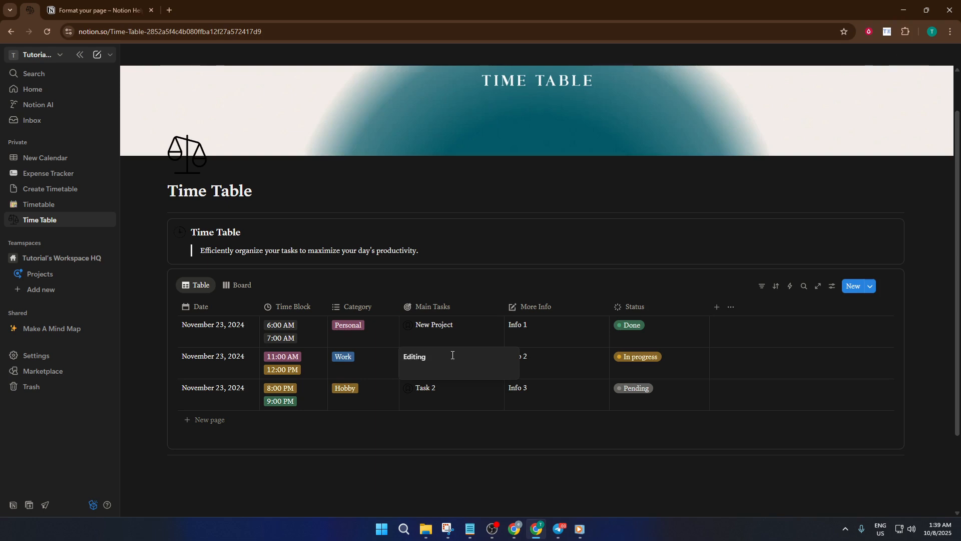
pyautogui.write(' Short form Videos')
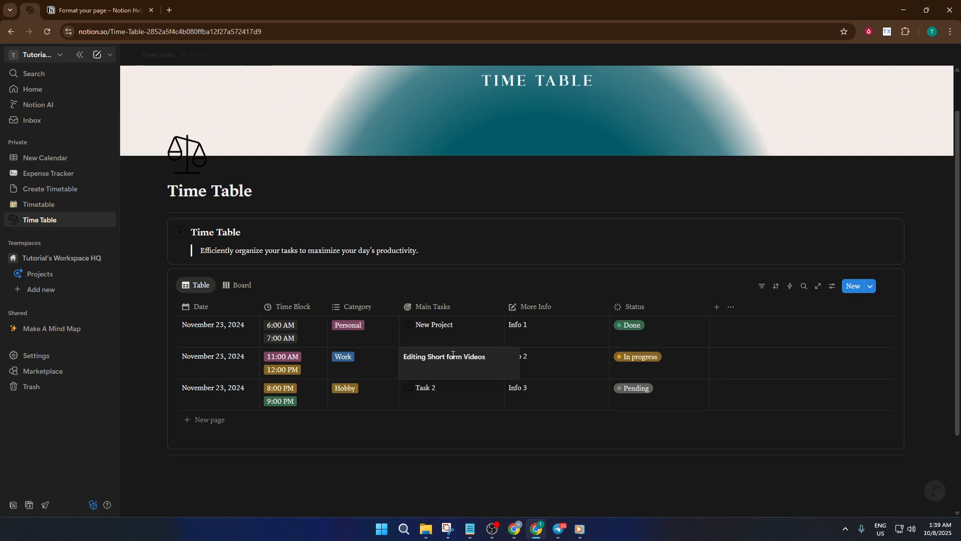
pyautogui.press('Escape')
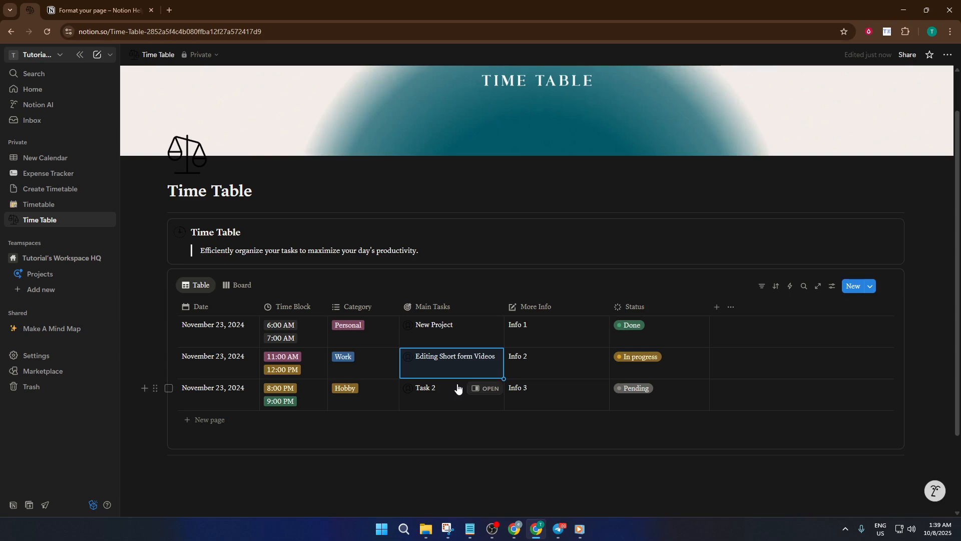
pyautogui.press('Escape')
# Replace the main task in the third timetable row, the Hobby category, with "Gym/Workout"
pyautogui.click(442, 389)
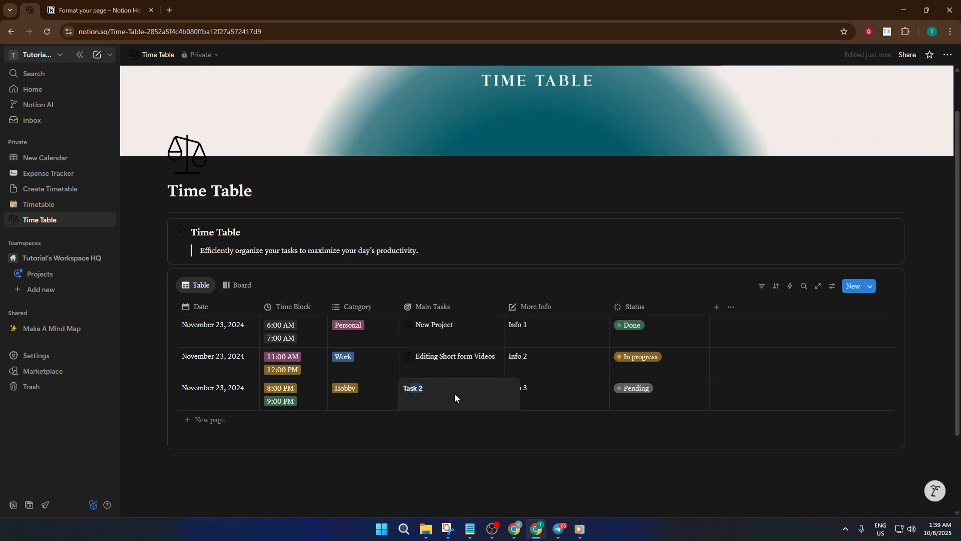
pyautogui.press('BackSpace')
pyautogui.press('BackSpace')
pyautogui.press('BackSpace')
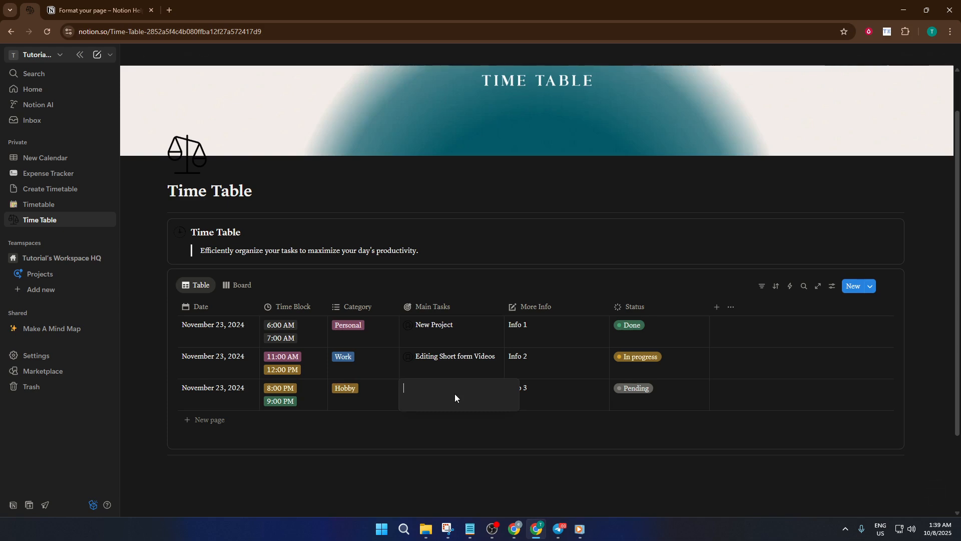
pyautogui.write('Gym/Workout')
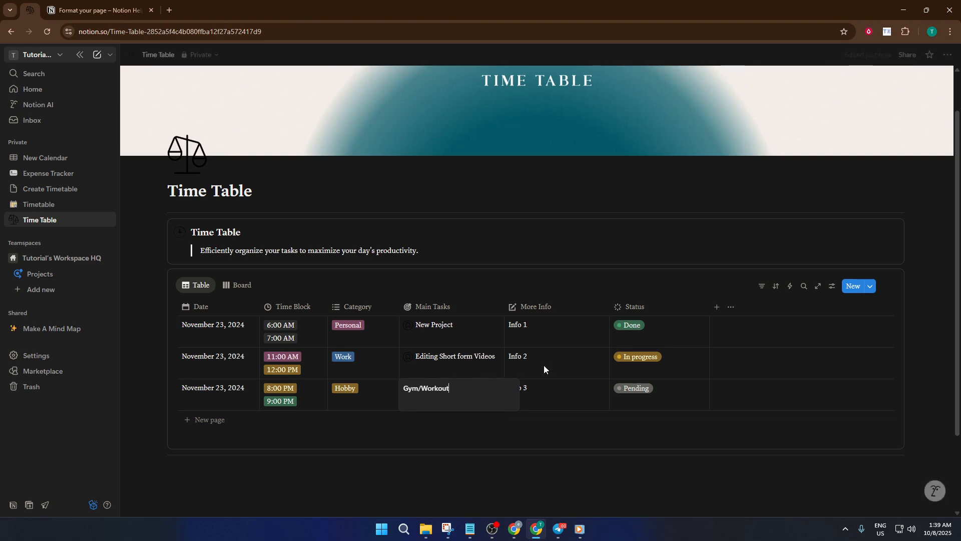
pyautogui.press('Escape')
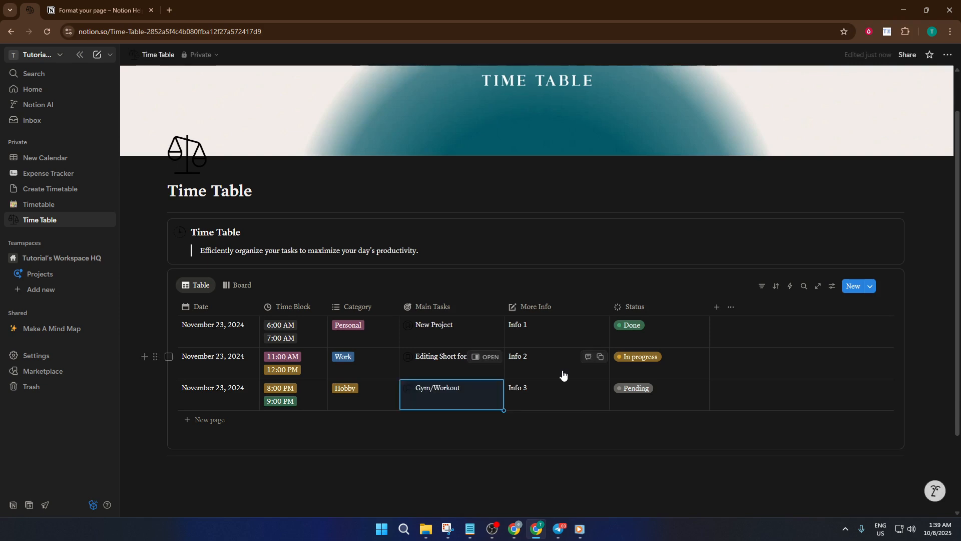
# Examine the More Info entries of the last two rows and the status options of the Gym/Workout task
pyautogui.click(573, 396)
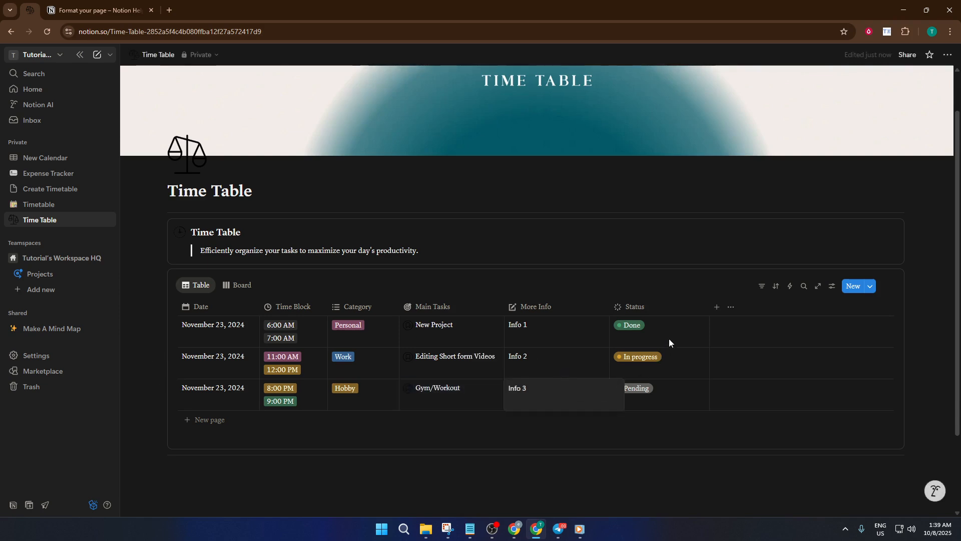
pyautogui.press('Escape')
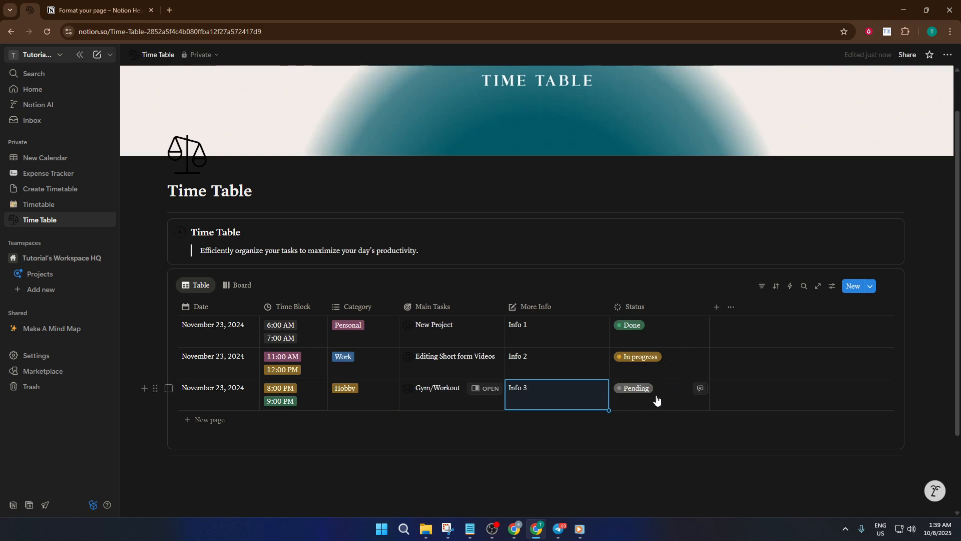
pyautogui.scroll(-3, 625, 400)
pyautogui.scroll(3, 624, 399)
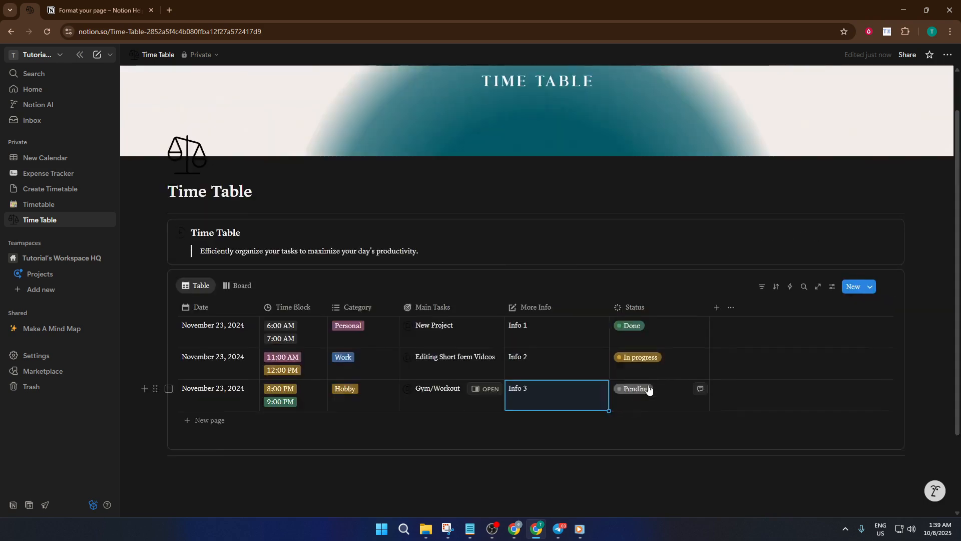
pyautogui.click(648, 396)
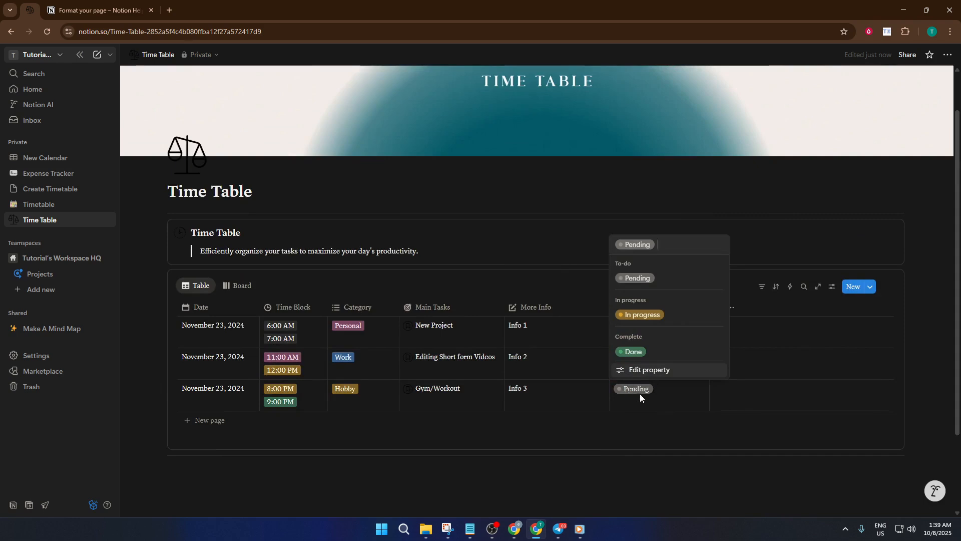
pyautogui.click(641, 394)
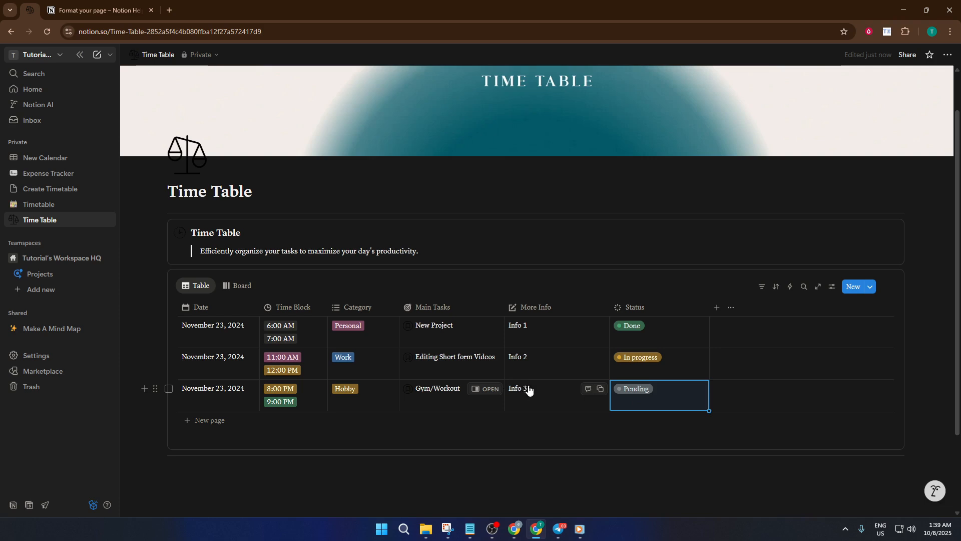
pyautogui.click(538, 360)
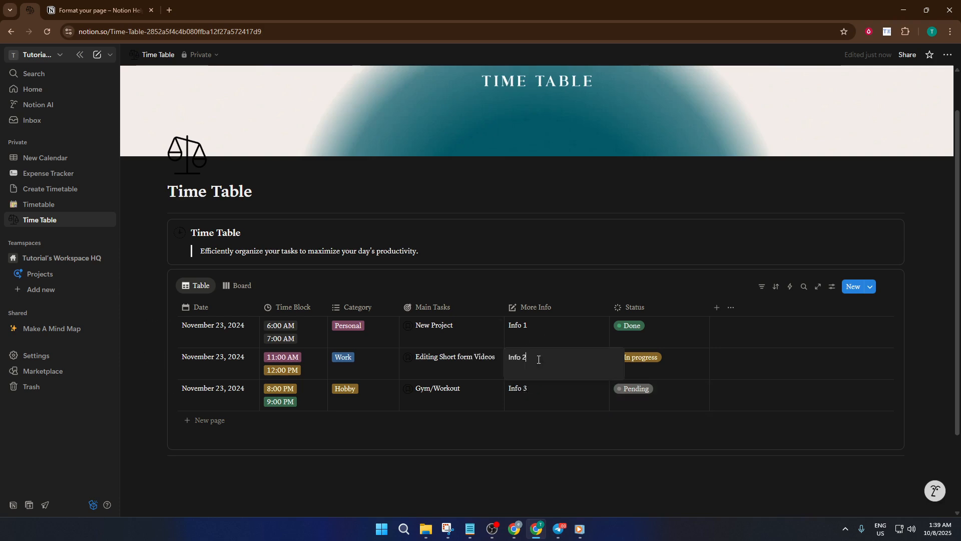
pyautogui.press('Escape')
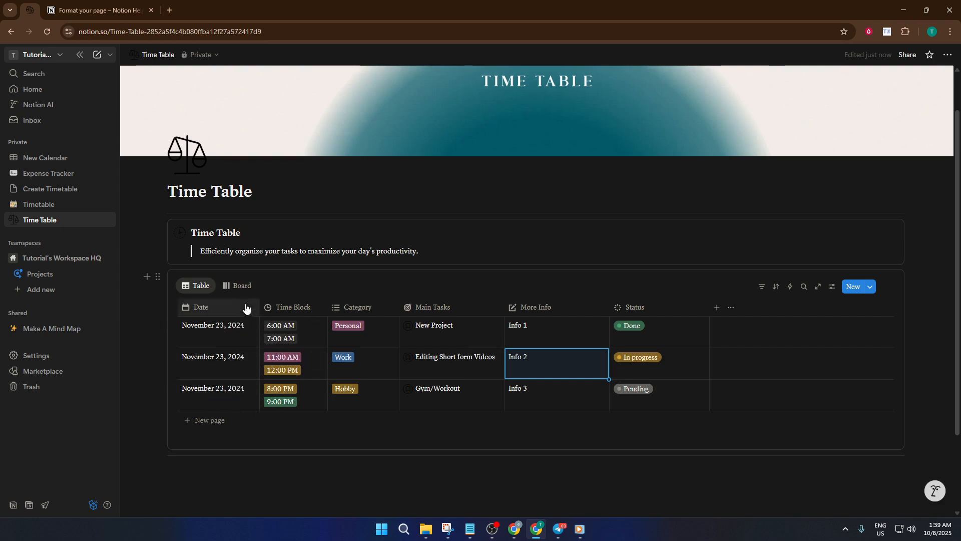
# View the timetable tasks as a Board grouped by status and return to the Table view
pyautogui.click(239, 285)
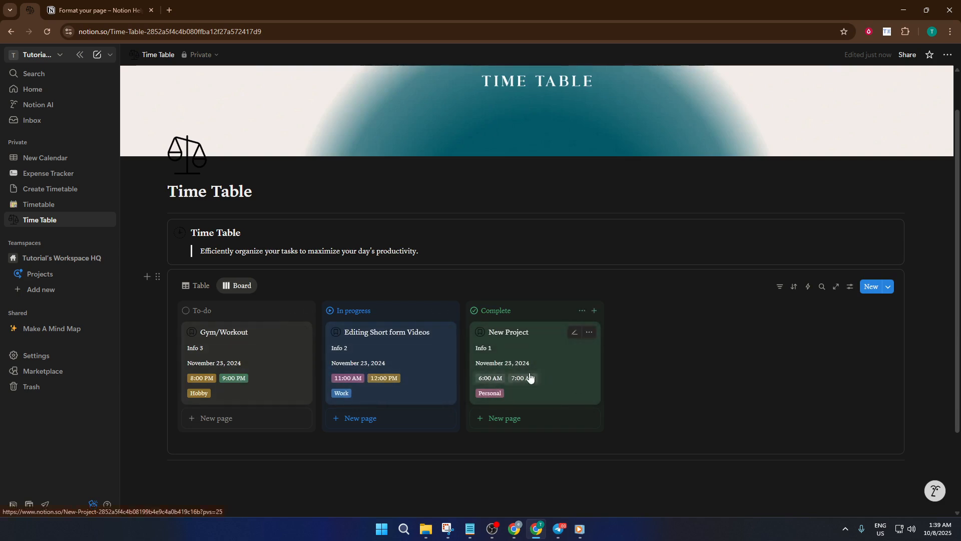
pyautogui.click(197, 285)
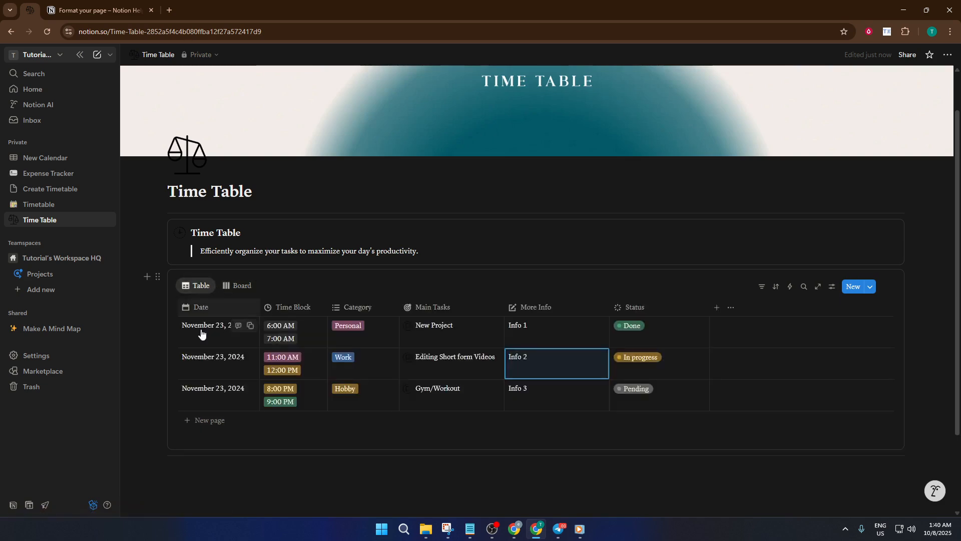